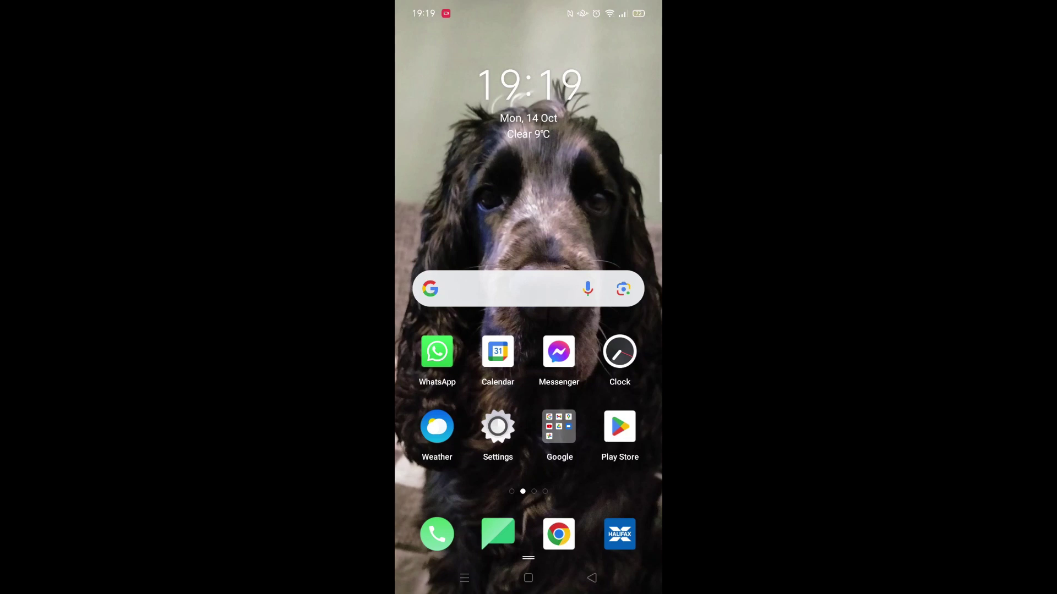
Launch Google Play Store from its icon on the Android home screen.
{"action": "left_click", "coordinate": [619, 426]}
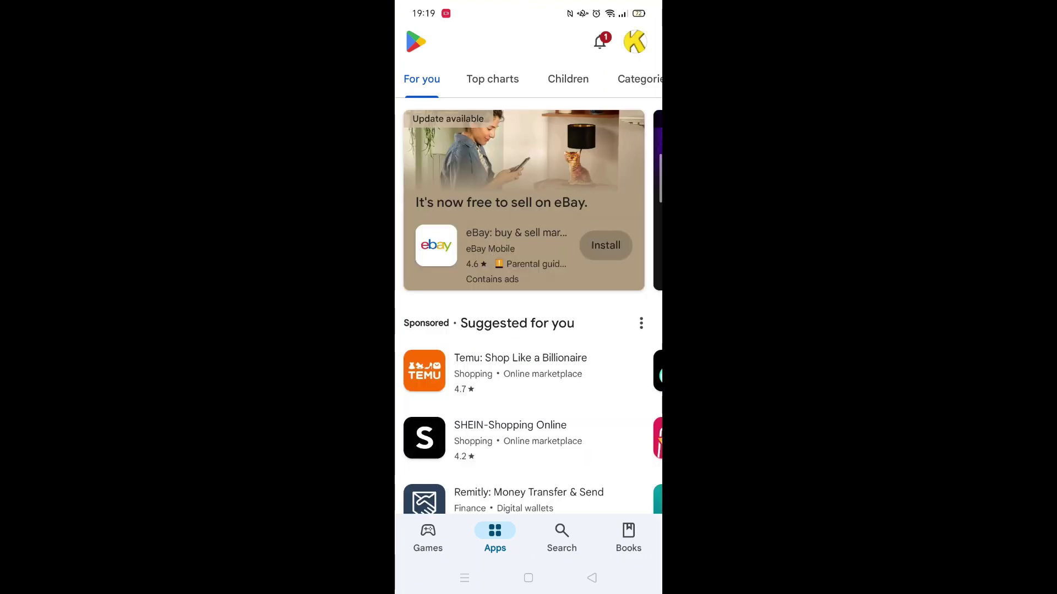
Search the Play Store for 'netflix' from the Search tab, picking the 'netflix' suggestion.
{"action": "left_click", "coordinate": [562, 537]}
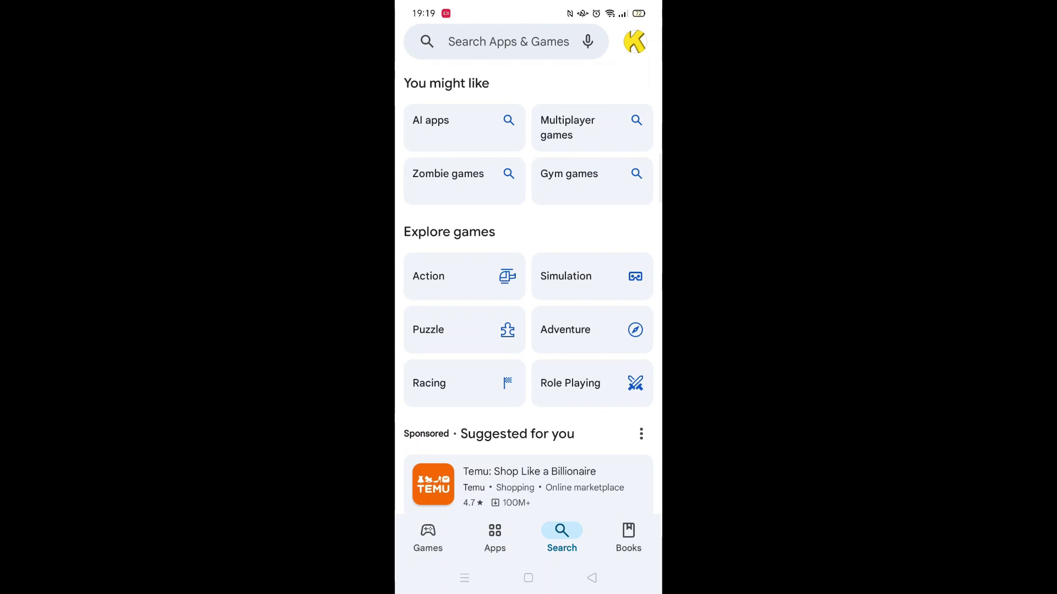
{"action": "left_click", "coordinate": [528, 42]}
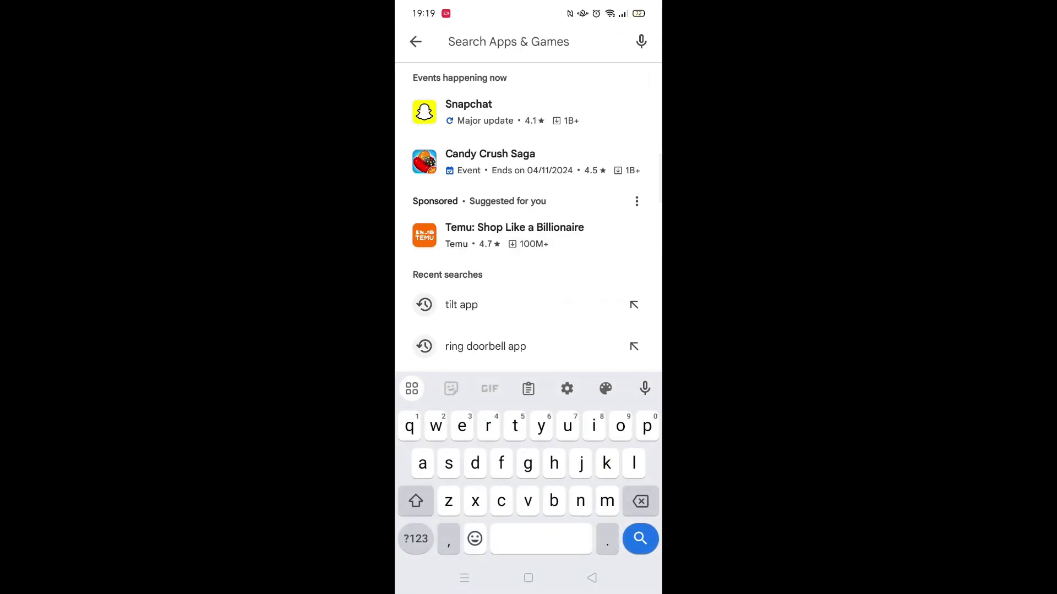
{"action": "type", "text": "netfl"}
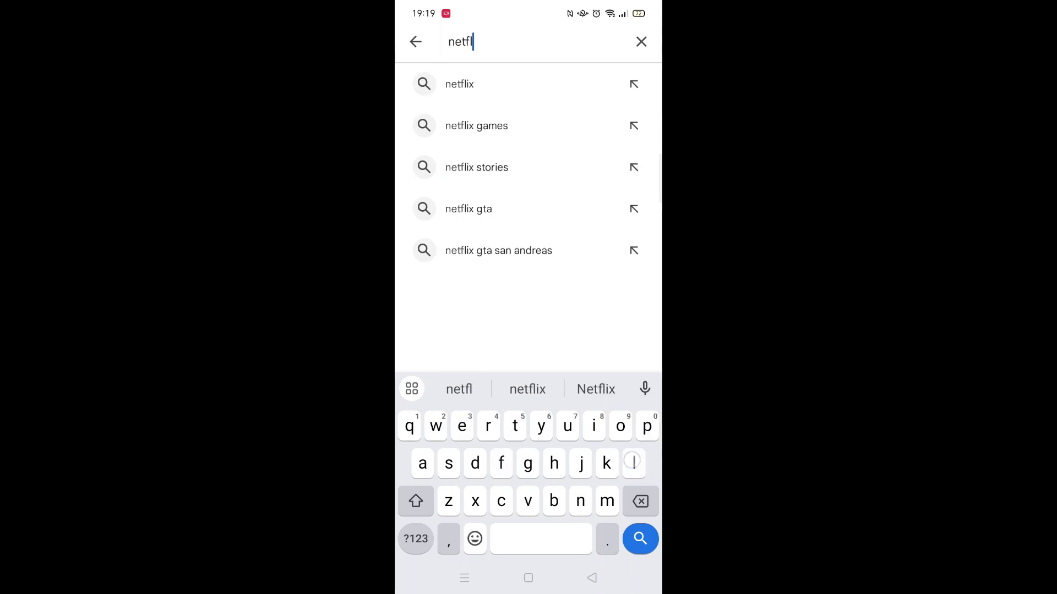
{"action": "type", "text": "i"}
{"action": "left_click", "coordinate": [500, 84]}
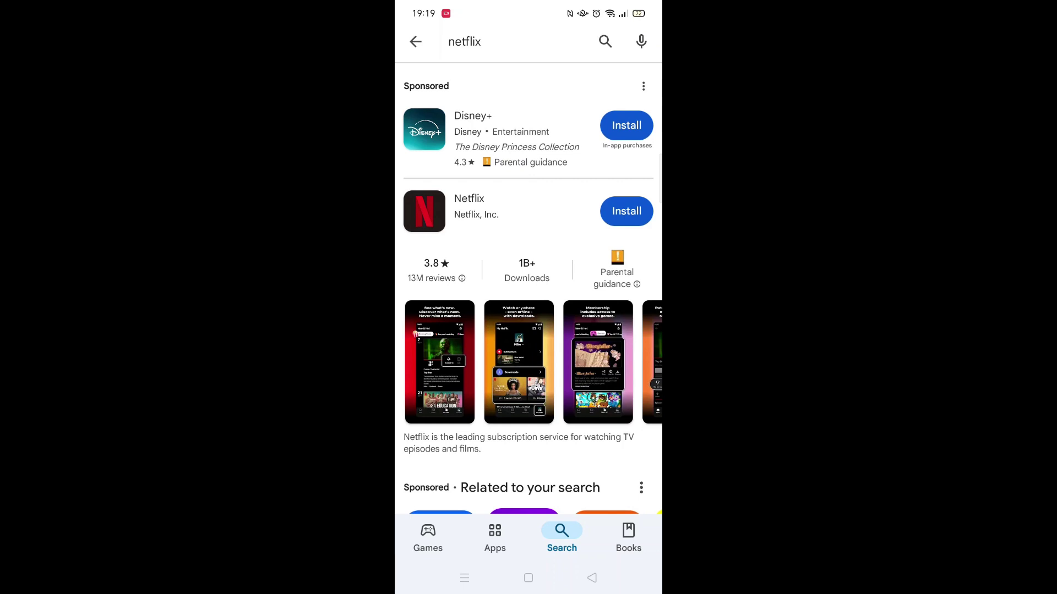
Open Netflix's store page and expand its full About this app description.
{"action": "left_click", "coordinate": [508, 209]}
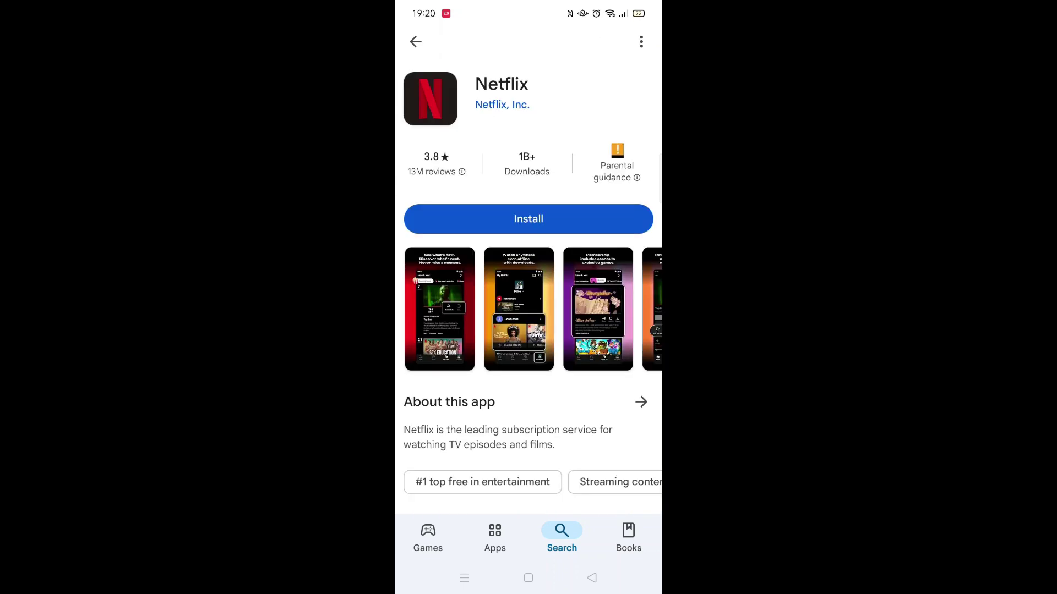
{"action": "scroll", "coordinate": [529, 330], "scroll_direction": "down", "scroll_amount": 15}
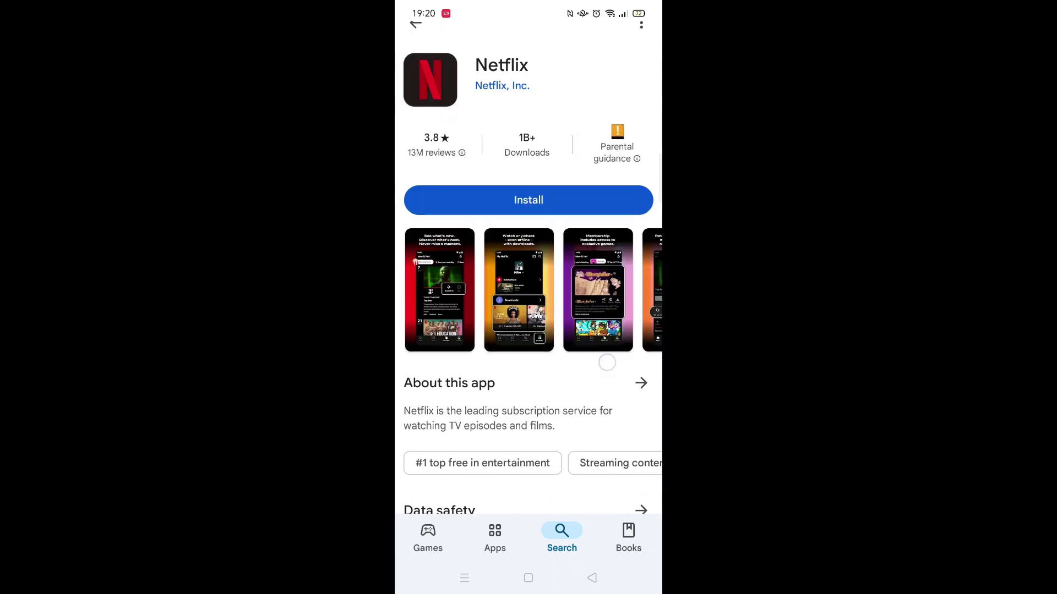
{"action": "scroll", "coordinate": [613, 314], "scroll_direction": "down", "scroll_amount": 6}
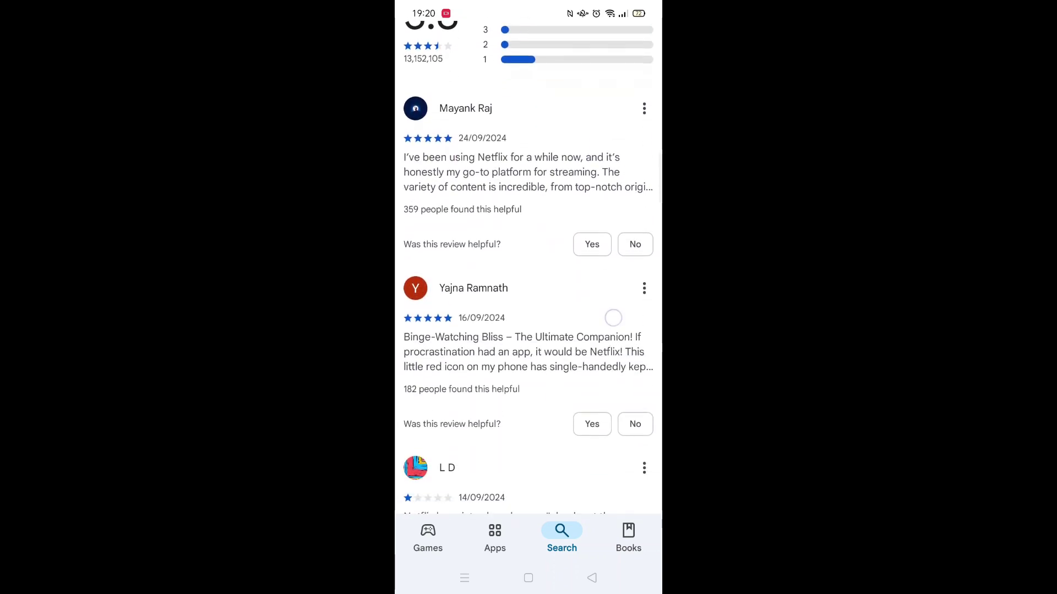
{"action": "scroll", "coordinate": [609, 315], "scroll_direction": "up", "scroll_amount": 5}
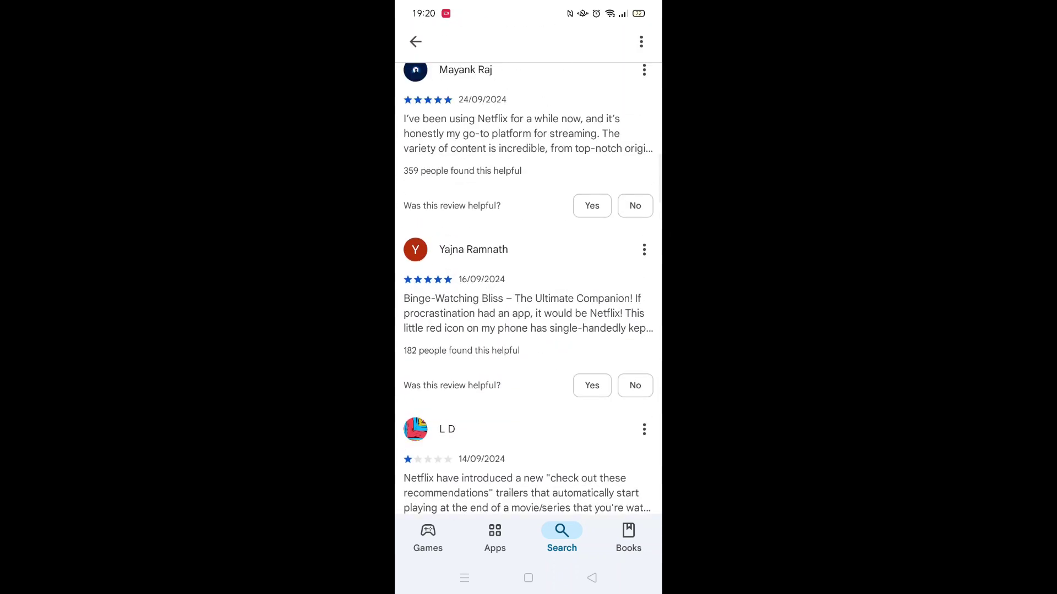
{"action": "scroll", "coordinate": [610, 316], "scroll_direction": "up", "scroll_amount": 5}
{"action": "scroll", "coordinate": [599, 328], "scroll_direction": "up", "scroll_amount": 5}
{"action": "scroll", "coordinate": [599, 328], "scroll_direction": "up", "scroll_amount": 5}
{"action": "left_click", "coordinate": [641, 402]}
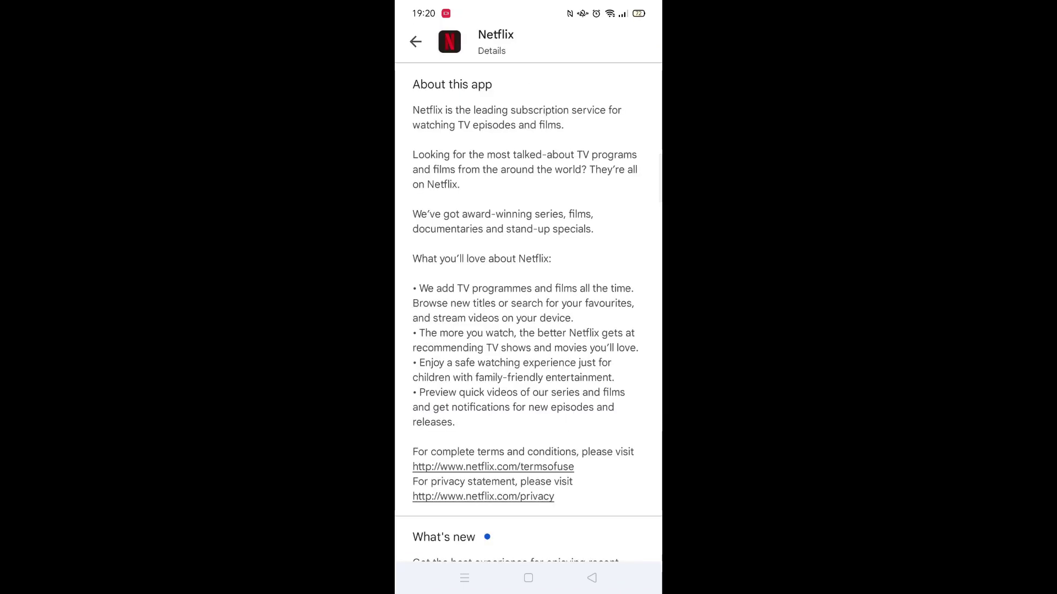
{"action": "scroll", "coordinate": [529, 313], "scroll_direction": "down", "scroll_amount": 10}
{"action": "left_click", "coordinate": [638, 332]}
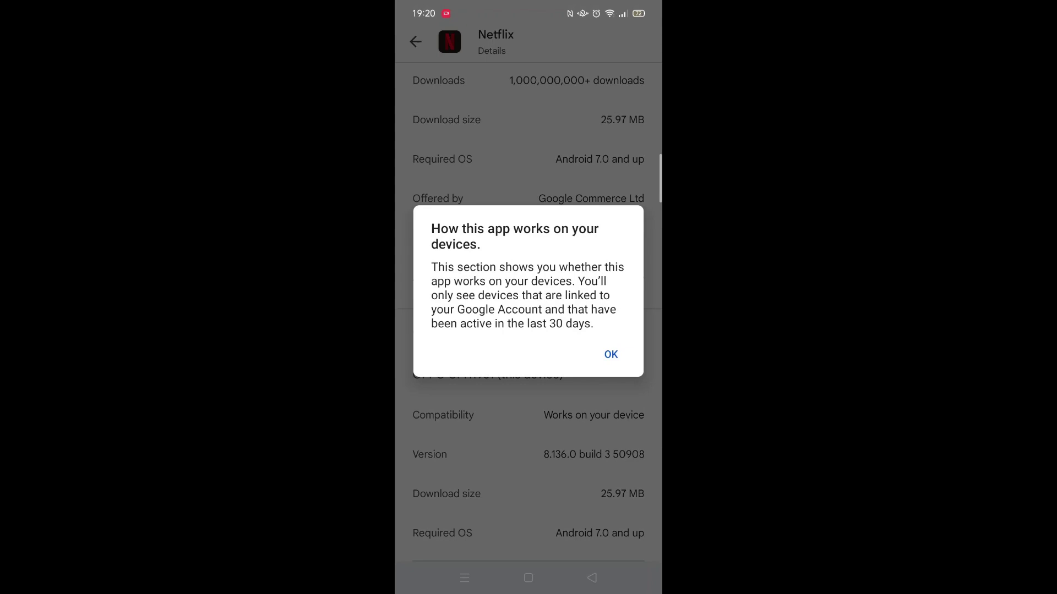
{"action": "left_click", "coordinate": [612, 354]}
{"action": "scroll", "coordinate": [529, 313], "scroll_direction": "up", "scroll_amount": 10}
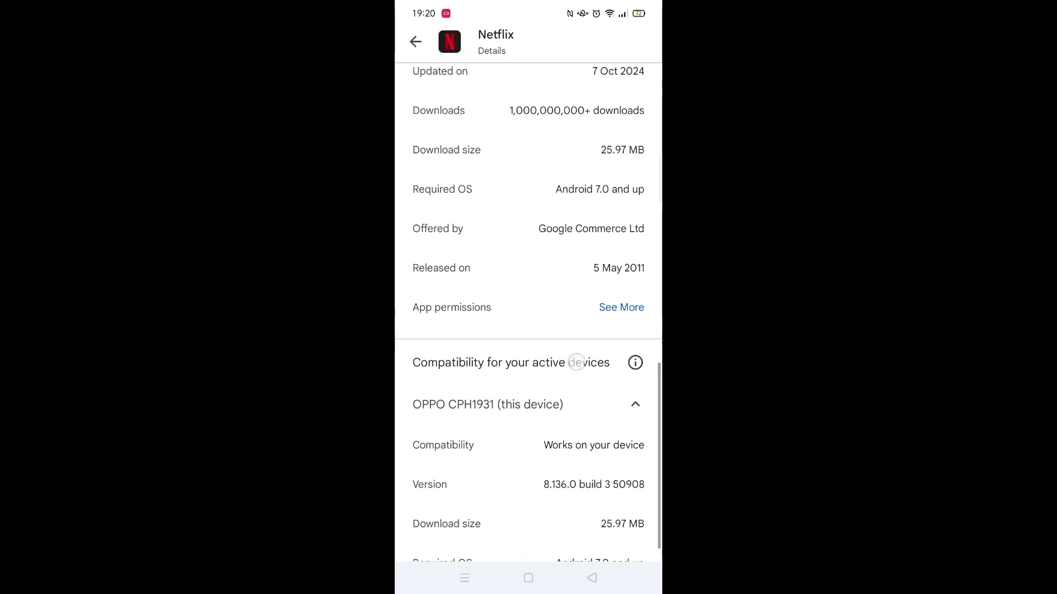
Return to the Netflix store page and start installing Netflix.
{"action": "left_click", "coordinate": [416, 41]}
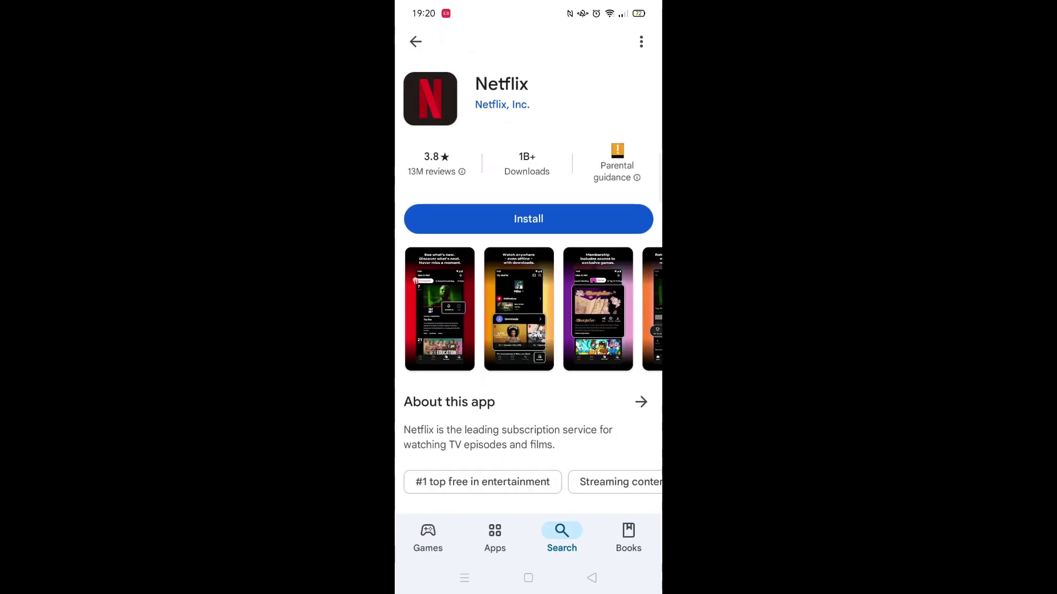
{"action": "left_click", "coordinate": [559, 218]}
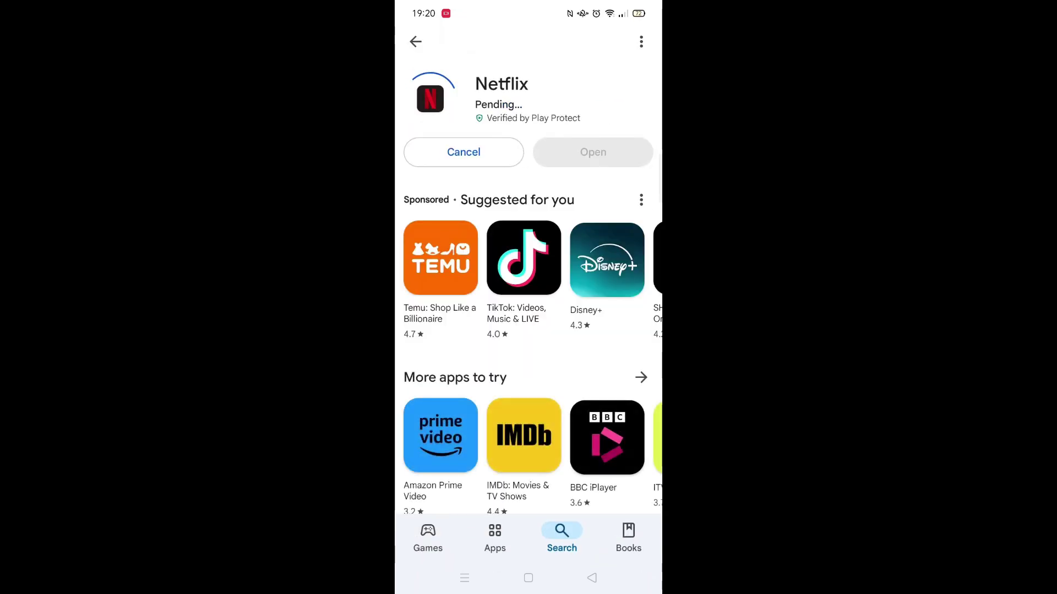